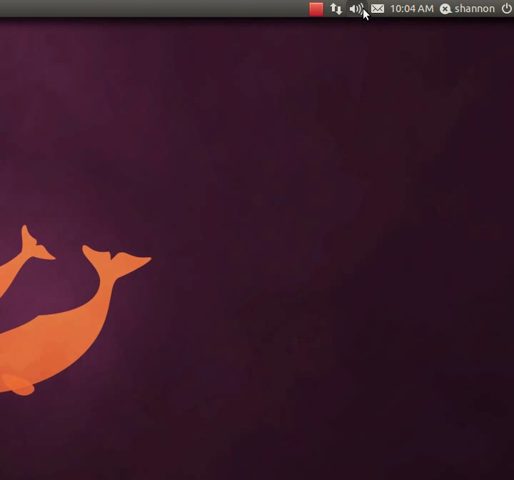
# Bring up Sound Preferences from the sound indicator menu and reposition the window
pyautogui.click(356, 9)
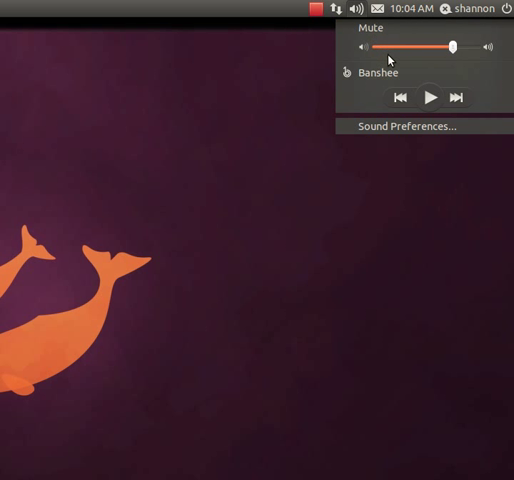
pyautogui.click(394, 128)
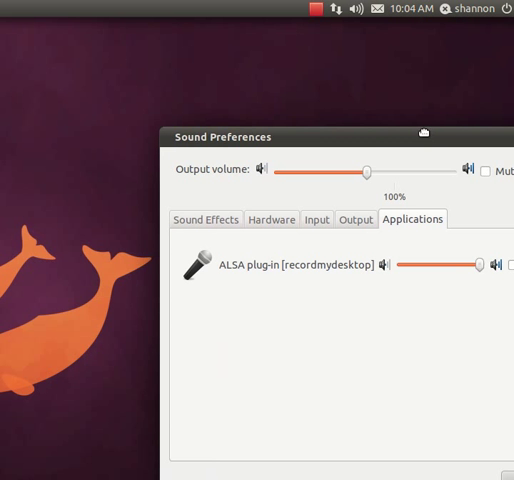
pyautogui.moveTo(424, 135); pyautogui.dragTo(296, 57)
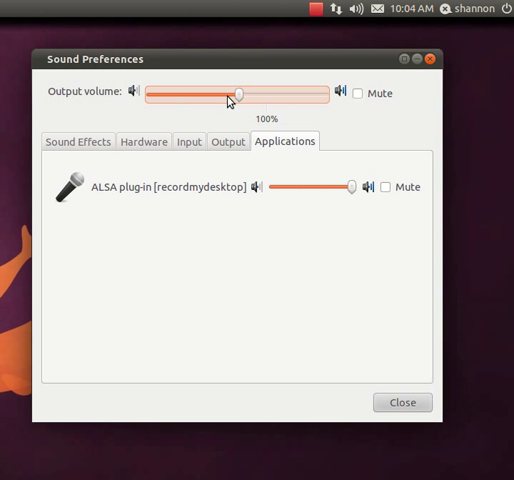
# Show the Input settings and list the available input connectors
pyautogui.click(190, 142)
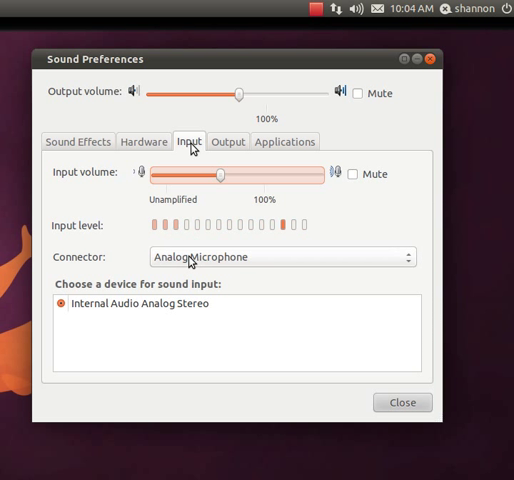
pyautogui.click(273, 257)
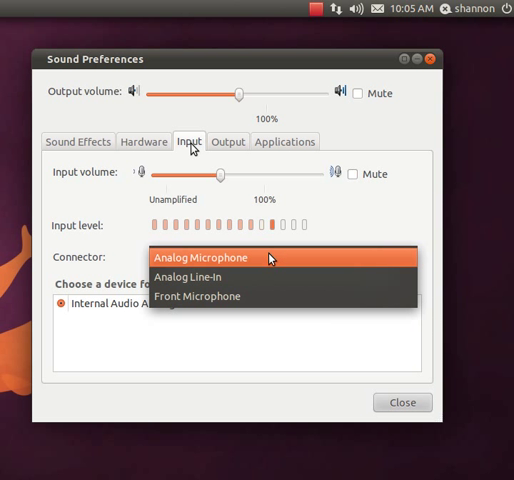
# Keep Analog Microphone as the input connector
pyautogui.click(137, 256)
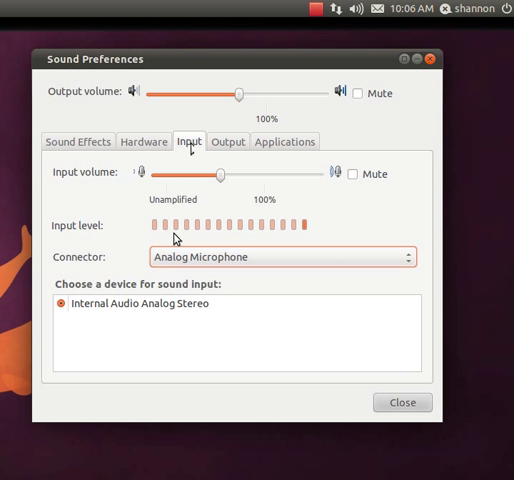
# Compare the Hardware and Input tabs a few times, then close Sound Preferences
pyautogui.click(143, 141)
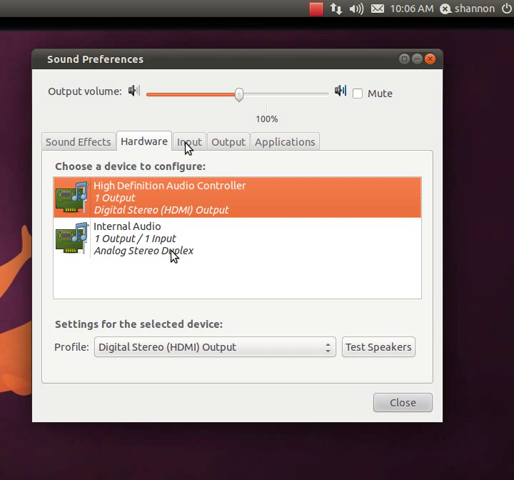
pyautogui.click(188, 143)
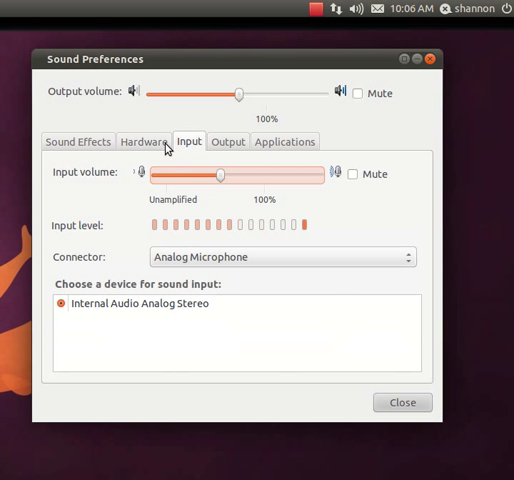
pyautogui.click(158, 143)
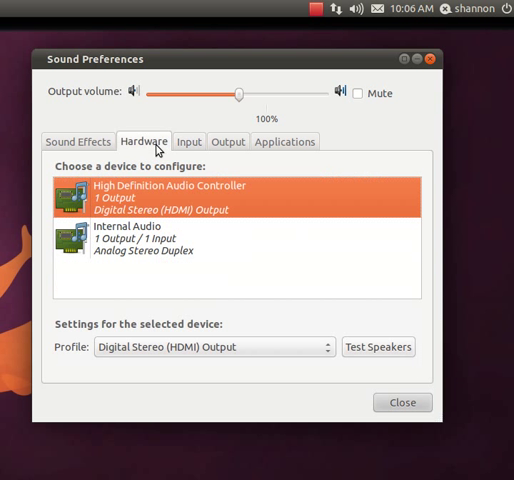
pyautogui.click(191, 142)
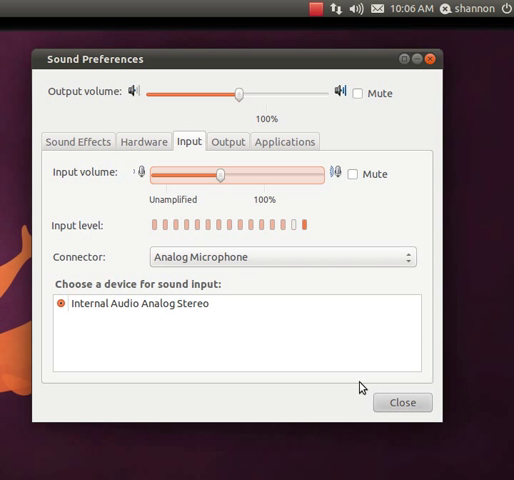
pyautogui.click(394, 404)
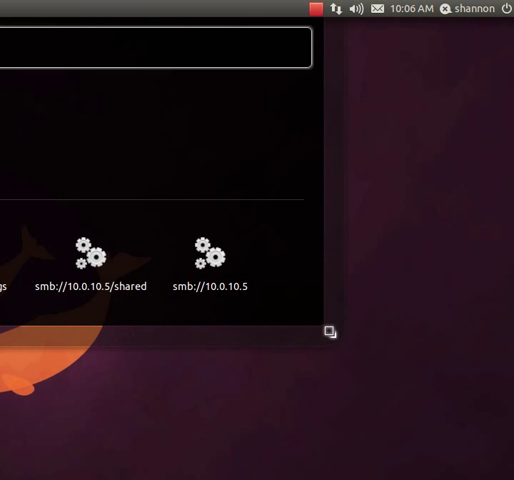
# Dismiss the Dash and bring up a new terminal window with Ctrl+Alt+T
pyautogui.press('Escape')
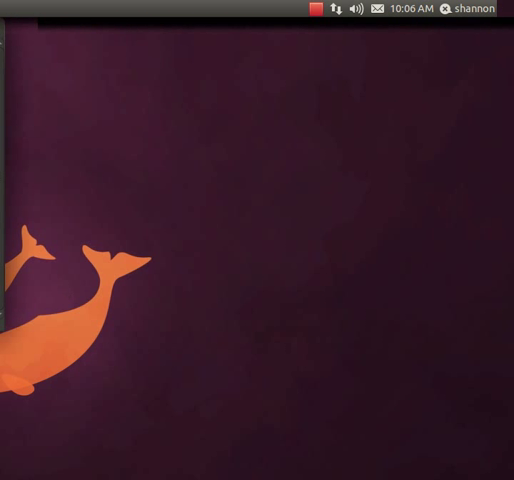
pyautogui.hotkey('ctrl', 'alt', 't')
pyautogui.moveTo(204, 49); pyautogui.dragTo(239, 73)
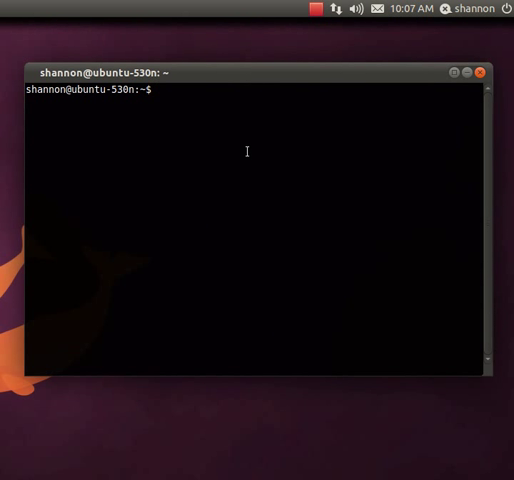
pyautogui.write('alsam')
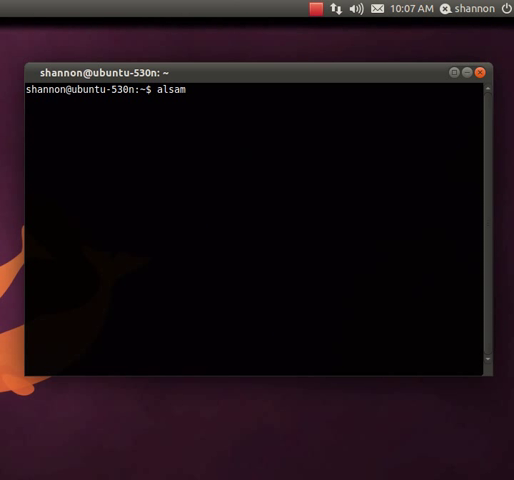
pyautogui.write('ixer')
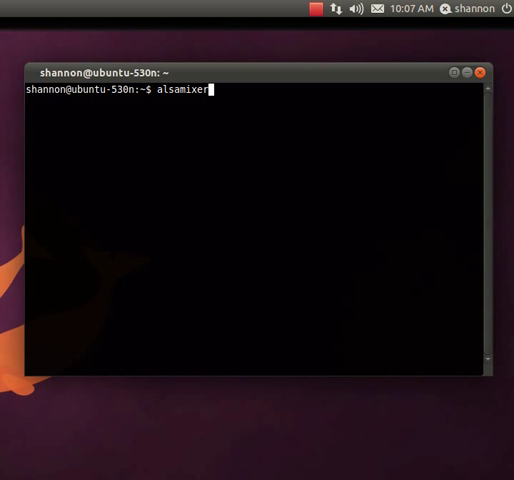
# Run alsamixer and step through the playback channels up to Front Mic Boost
pyautogui.press('Return')
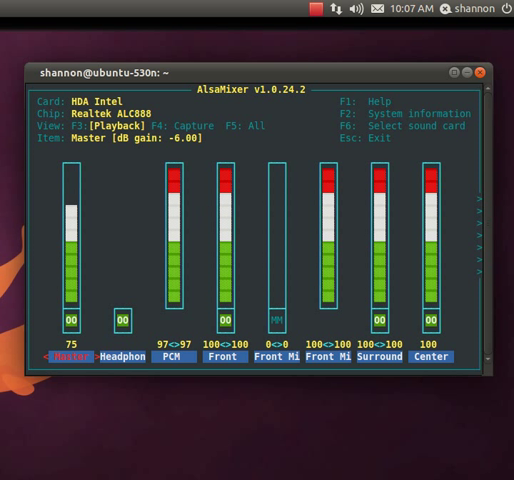
pyautogui.press('Right')
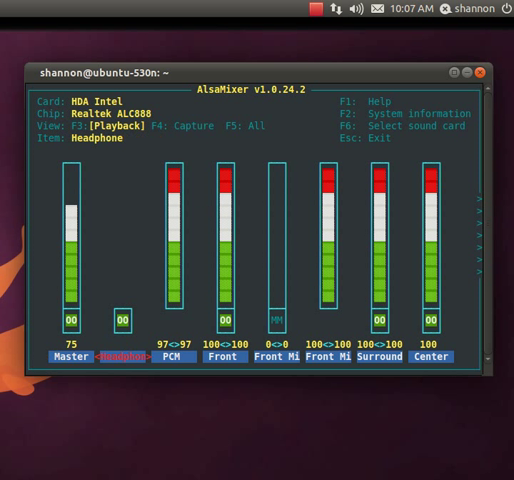
pyautogui.press('Right')
pyautogui.press('Right')
pyautogui.press('Right')
pyautogui.press('Right')
pyautogui.press('Right')
pyautogui.press('Left')
pyautogui.press('Left')
pyautogui.press('Left')
pyautogui.press('Left')
pyautogui.press('Right')
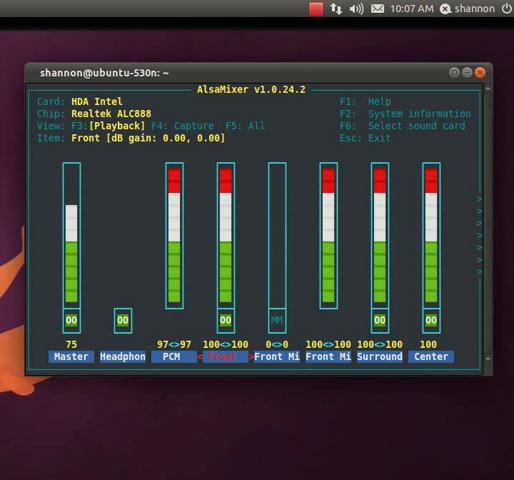
pyautogui.press('Right')
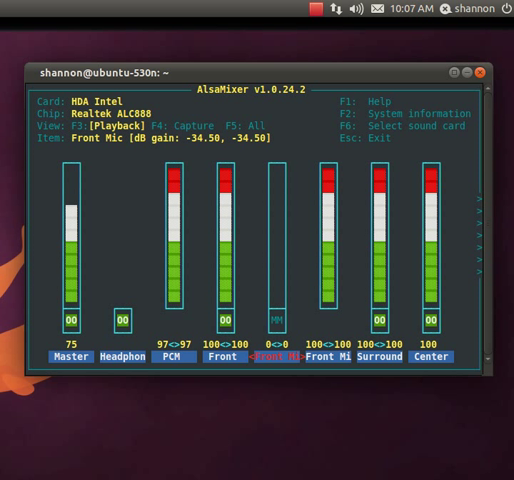
pyautogui.press('Right')
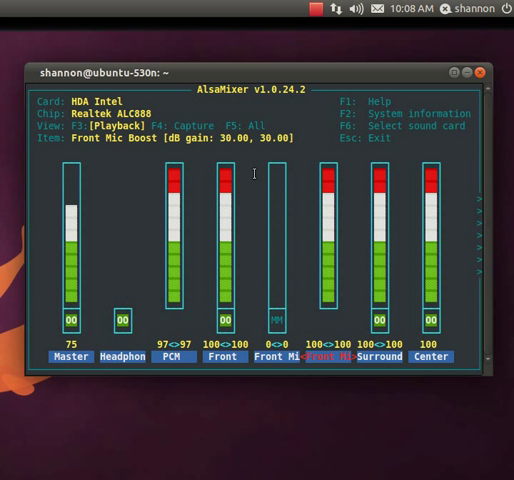
# Quit alsamixer and exit the terminal back to the desktop
pyautogui.press('Escape')
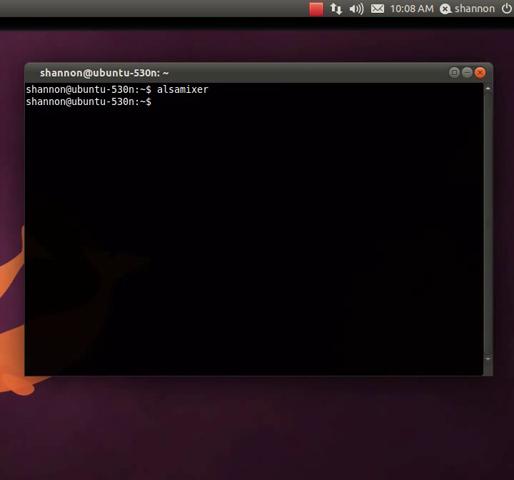
pyautogui.write('exit')
pyautogui.press('Return')
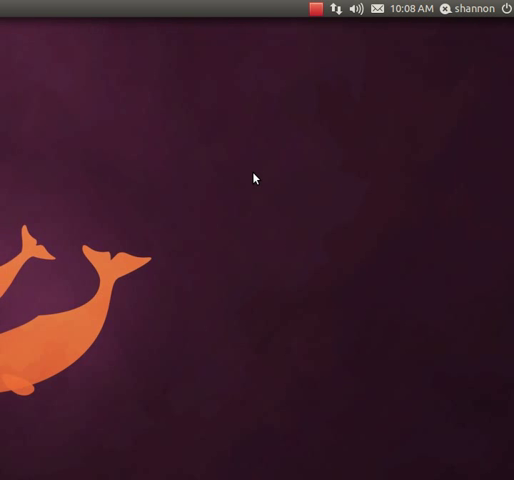